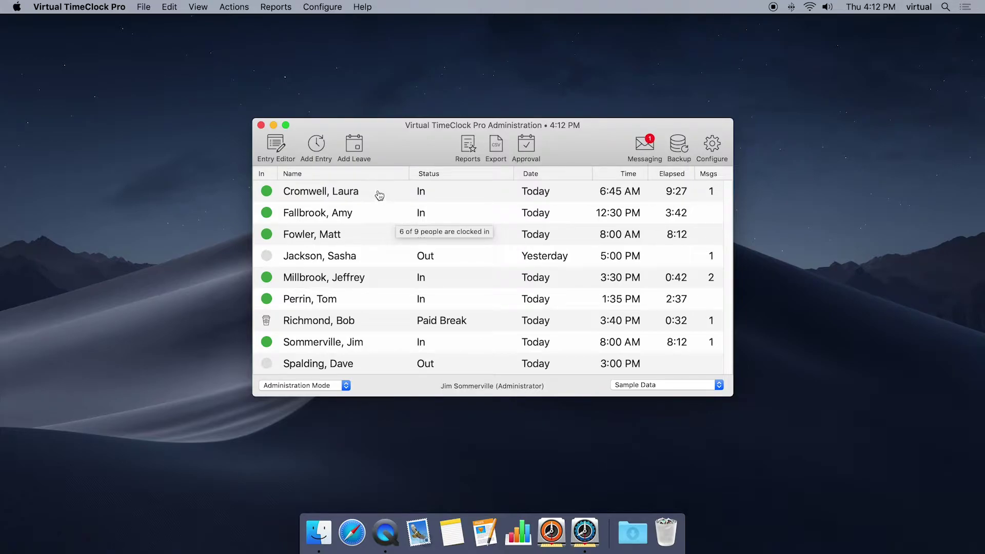
Change the employee's current clock-in time from 6:45 AM to 6:30 AM and save it
{"action": "right_click", "coordinate": [379, 195]}
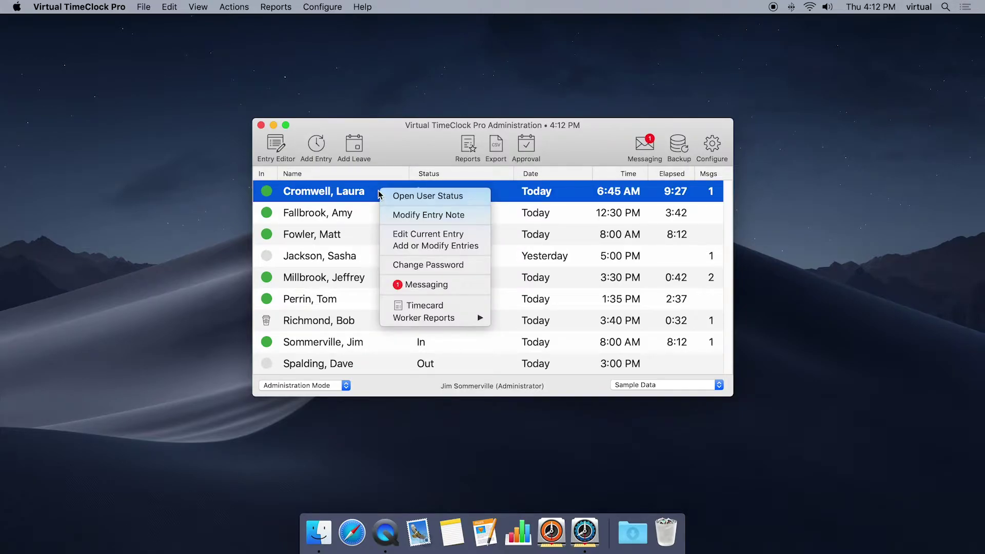
{"action": "left_click", "coordinate": [411, 234]}
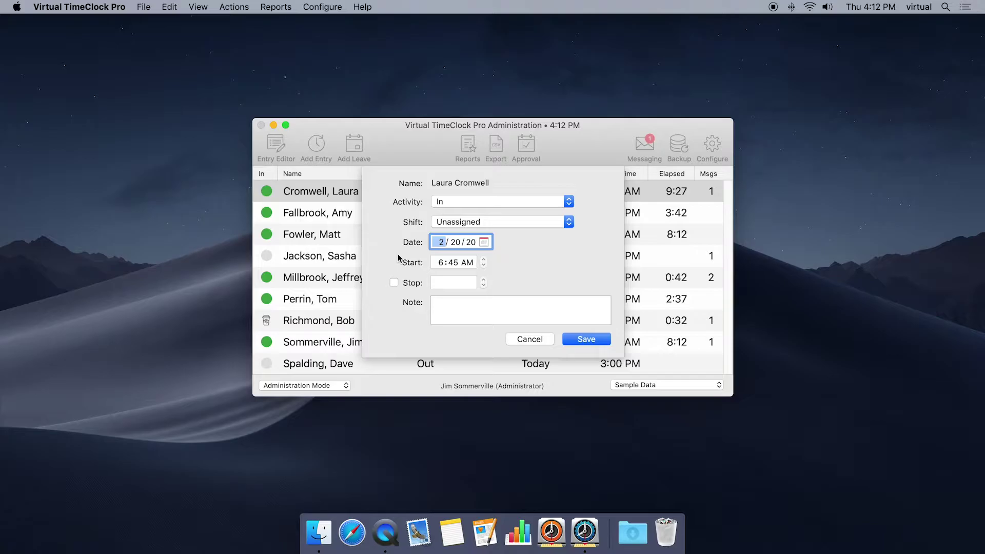
{"action": "left_click", "coordinate": [453, 263]}
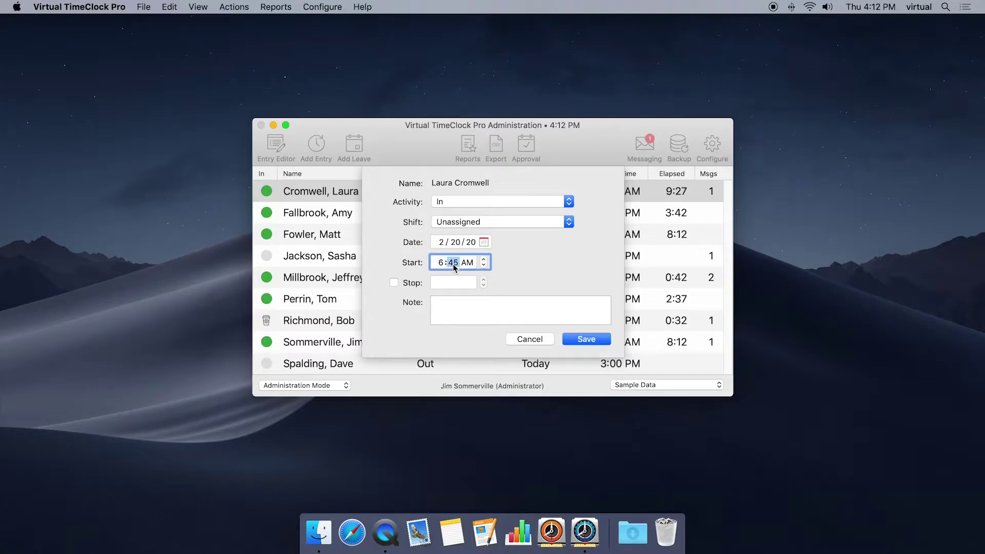
{"action": "left_click", "coordinate": [579, 339]}
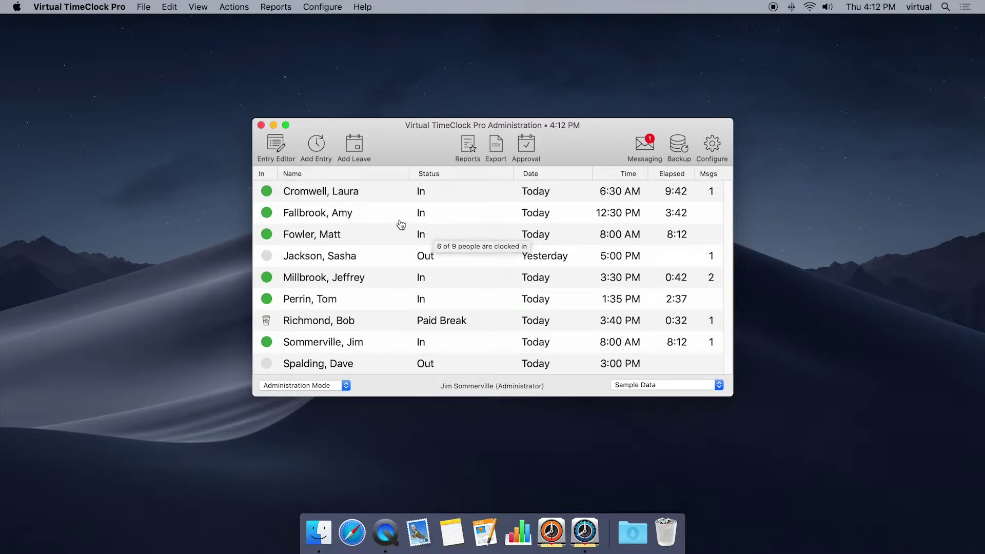
Using Add or Modify Entries, move the employee's first 2/20/20 entry start from 8:00 AM to 7:00 AM
{"action": "right_click", "coordinate": [385, 216]}
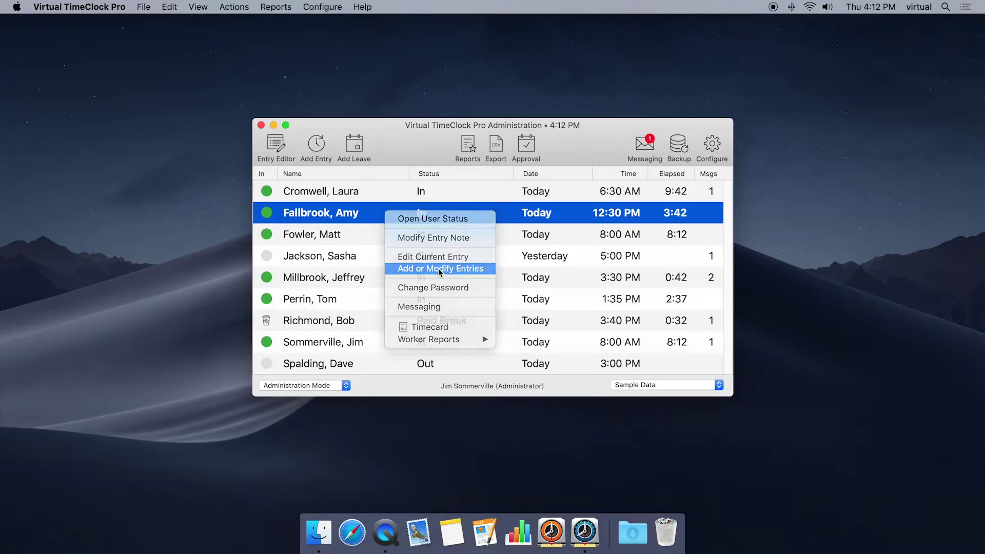
{"action": "left_click", "coordinate": [439, 271]}
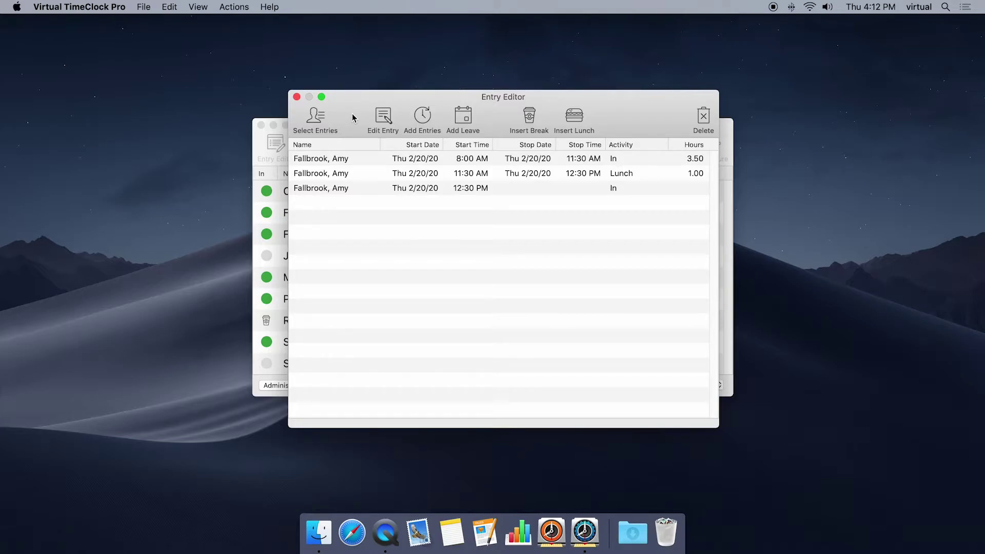
{"action": "double_click", "coordinate": [368, 159]}
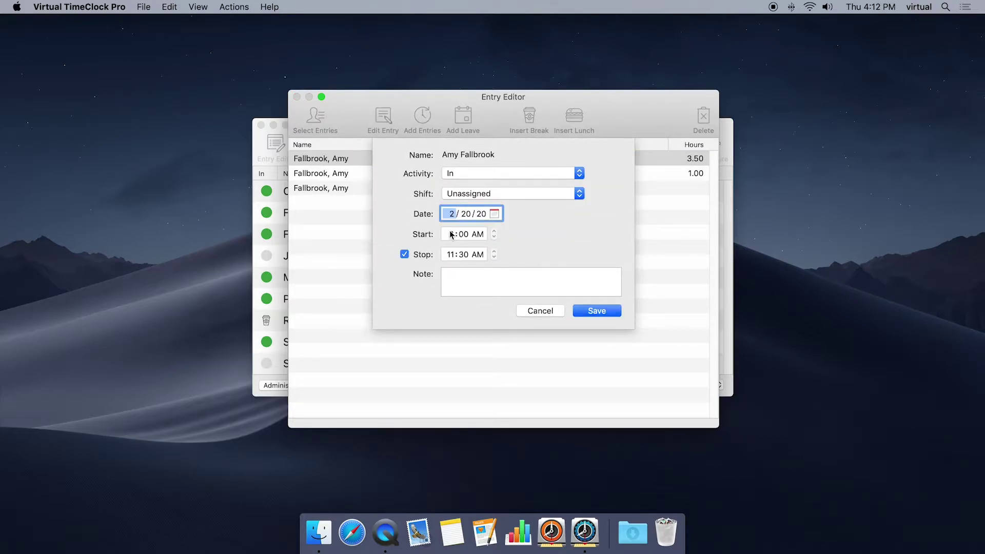
{"action": "left_click", "coordinate": [451, 235]}
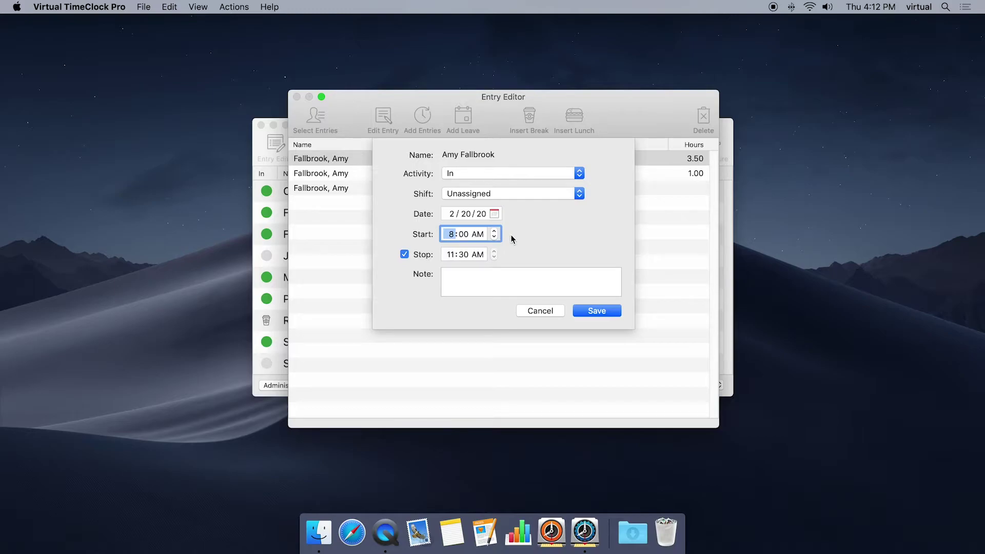
{"action": "left_click", "coordinate": [597, 311]}
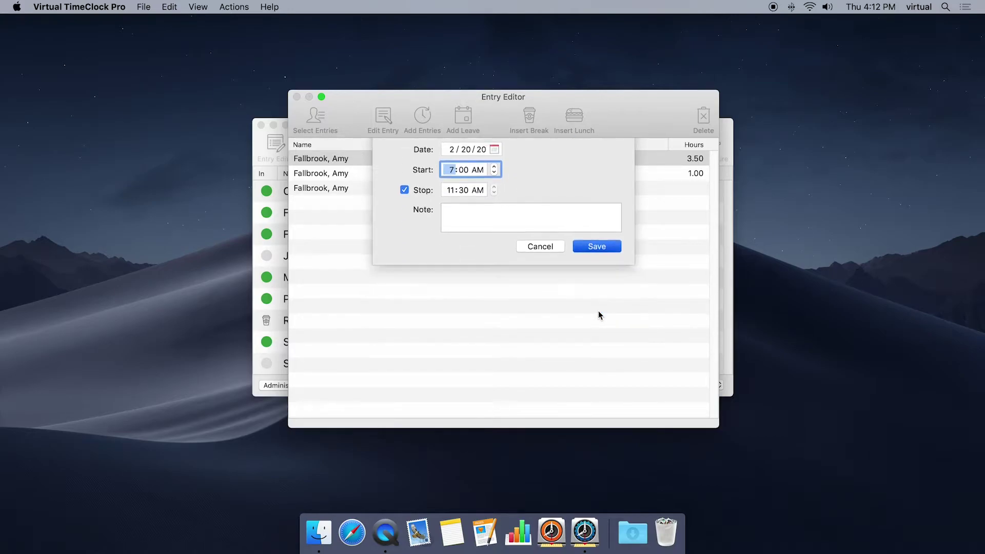
{"action": "left_click", "coordinate": [297, 98]}
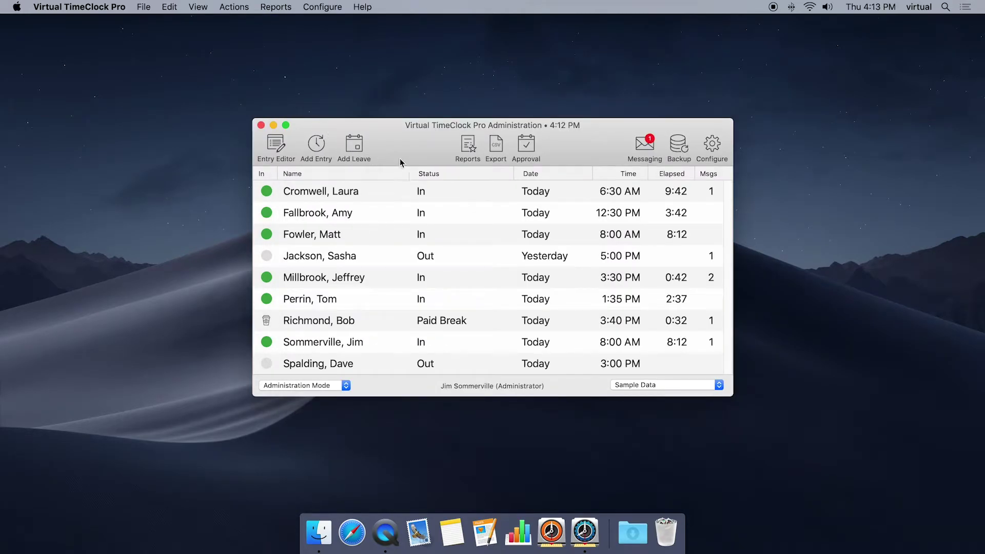
{"action": "right_click", "coordinate": [378, 234]}
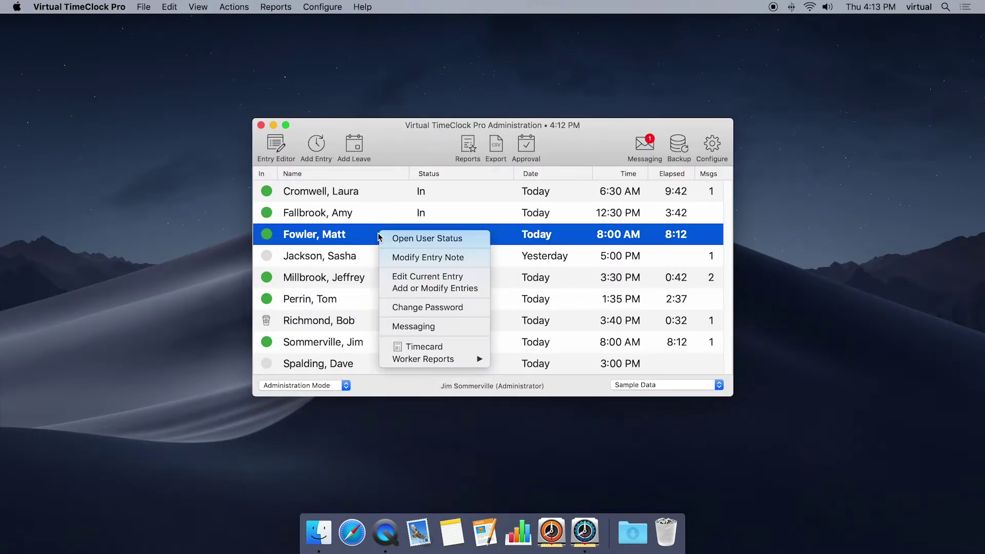
{"action": "left_click", "coordinate": [441, 344]}
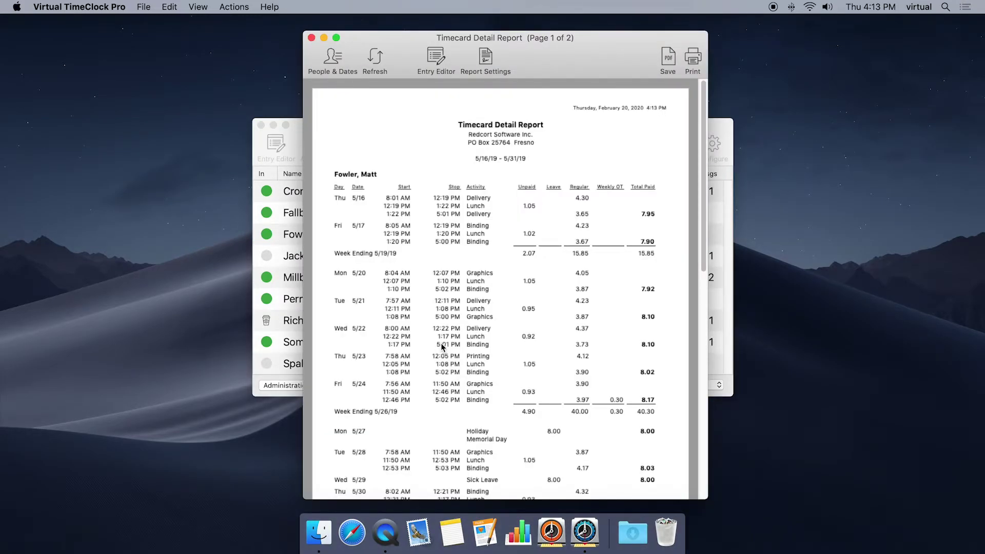
{"action": "left_click", "coordinate": [434, 61]}
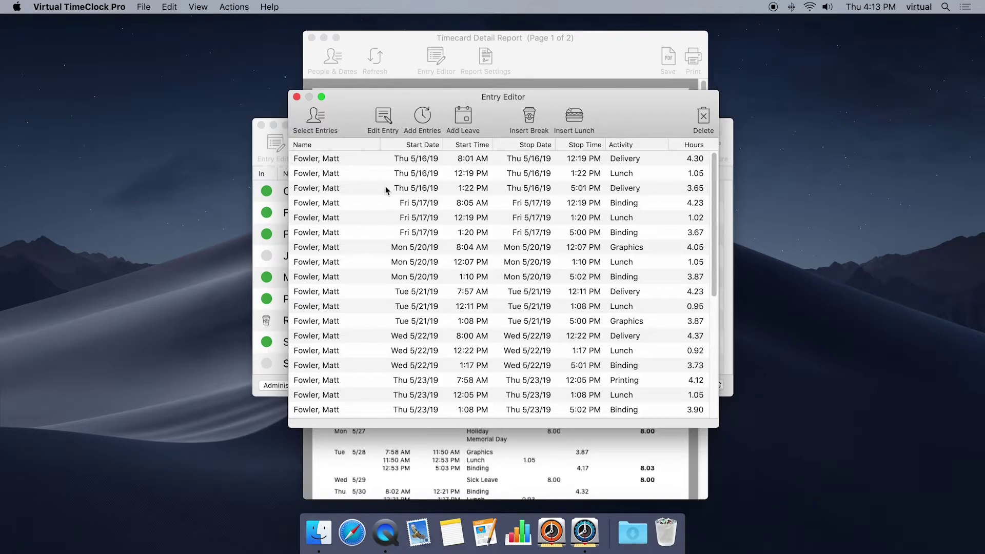
{"action": "left_click", "coordinate": [297, 97]}
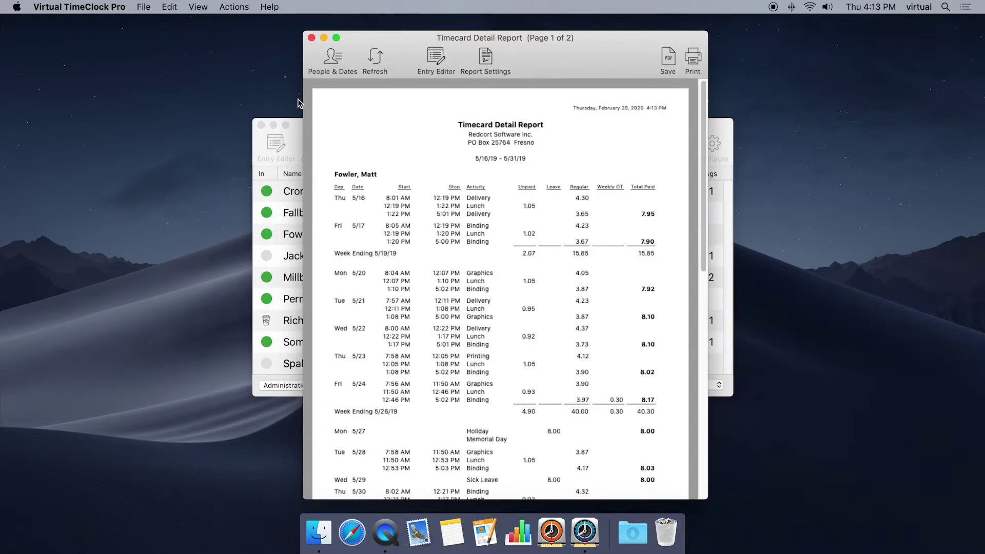
{"action": "left_click", "coordinate": [311, 37]}
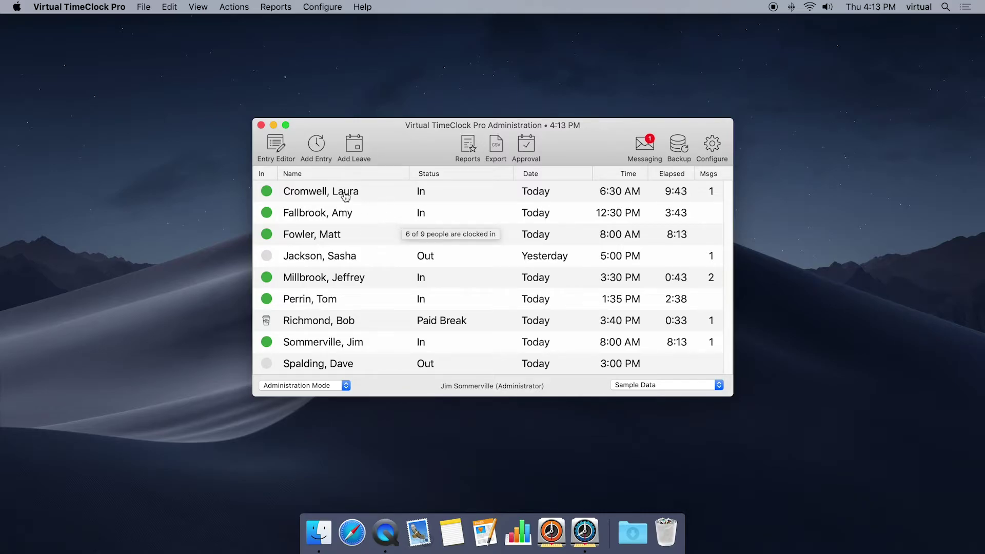
Load one employee's 5/16/19–5/31/19 time entries into the Entry Editor via Select Entries
{"action": "left_click", "coordinate": [276, 146]}
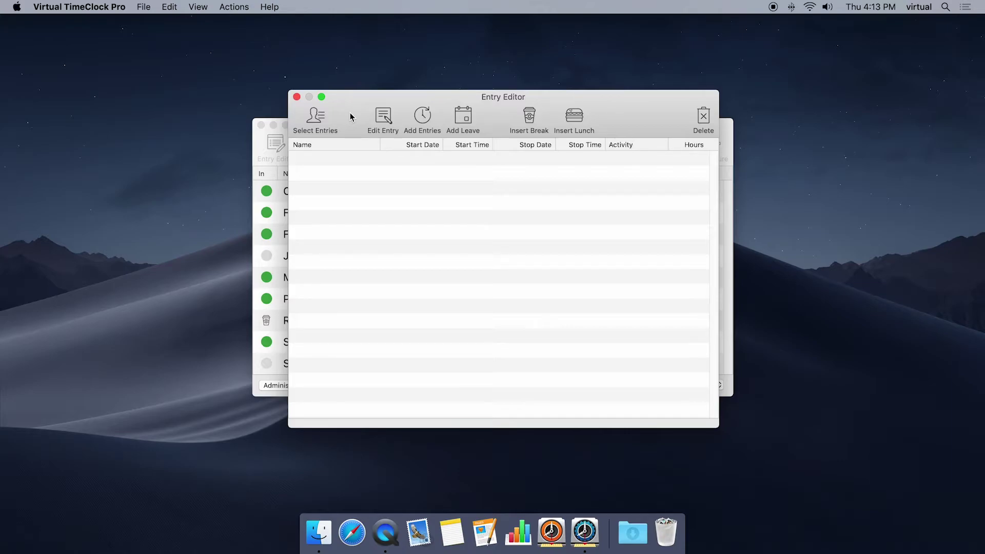
{"action": "left_click", "coordinate": [315, 119]}
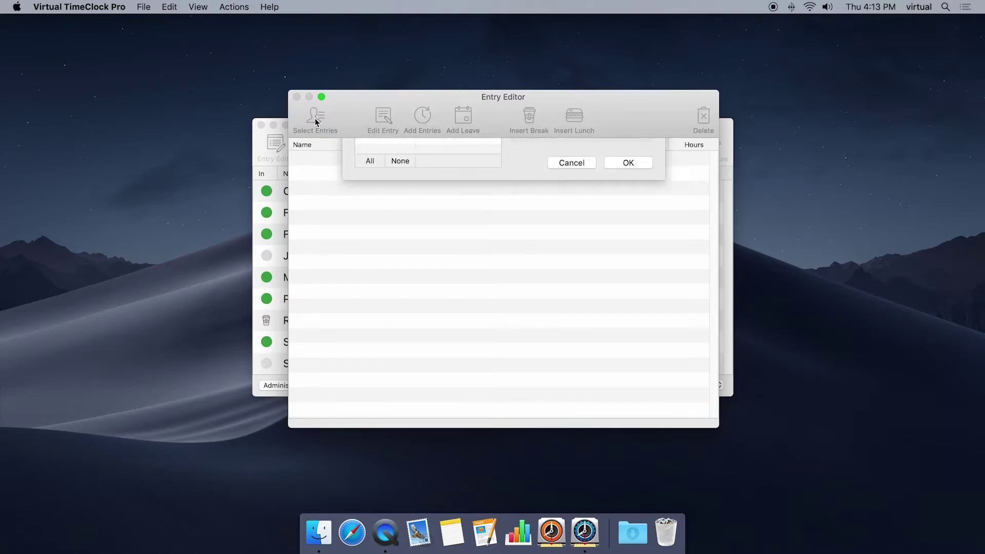
{"action": "left_click", "coordinate": [384, 242]}
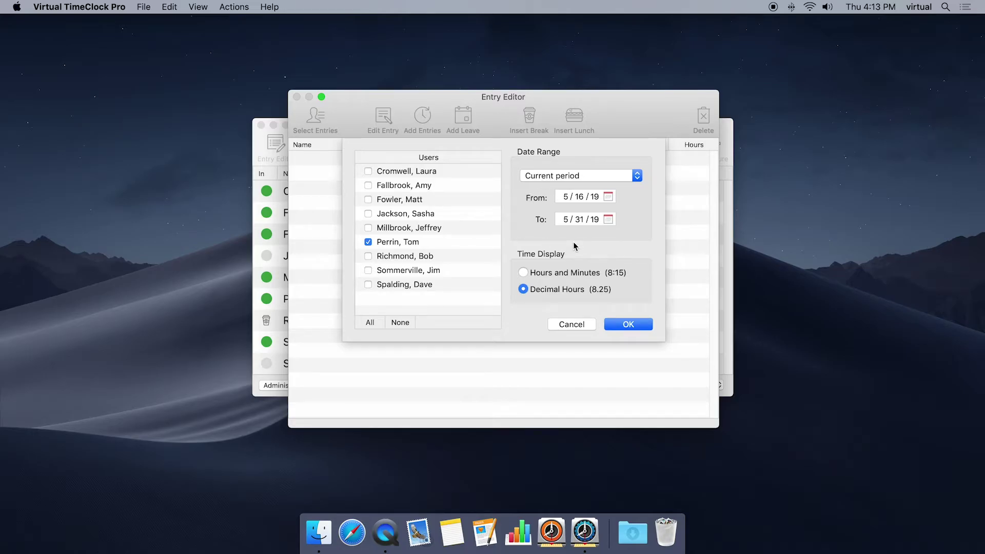
{"action": "left_click", "coordinate": [628, 324]}
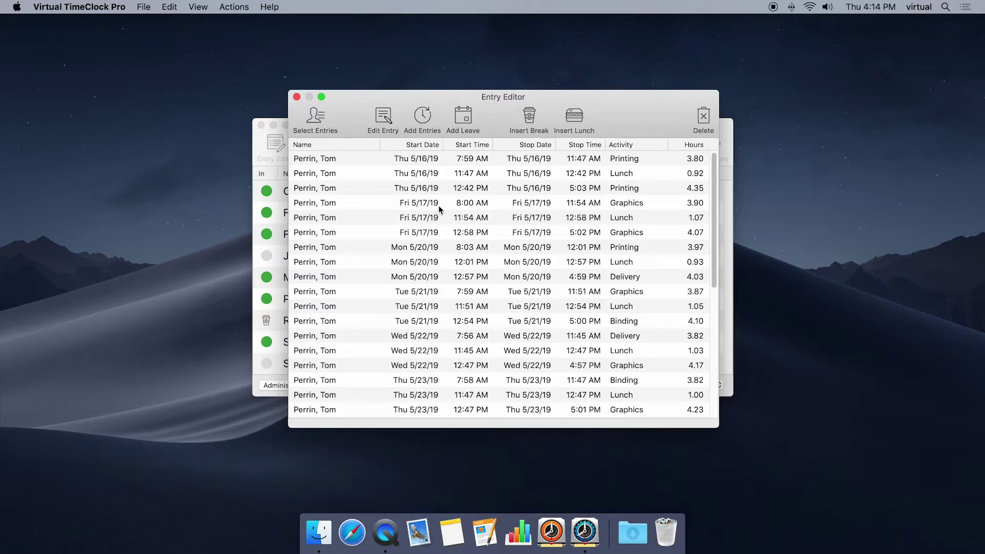
Review the Fri 5/17/19 Graphics entry's activity and note, then cancel without changes
{"action": "left_click", "coordinate": [439, 204]}
{"action": "double_click", "coordinate": [439, 204]}
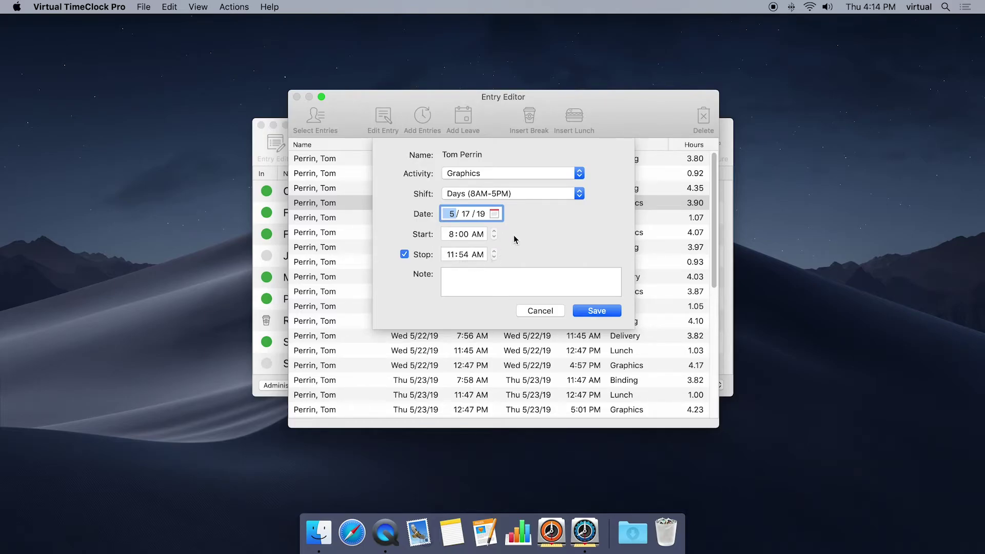
{"action": "left_click", "coordinate": [524, 173]}
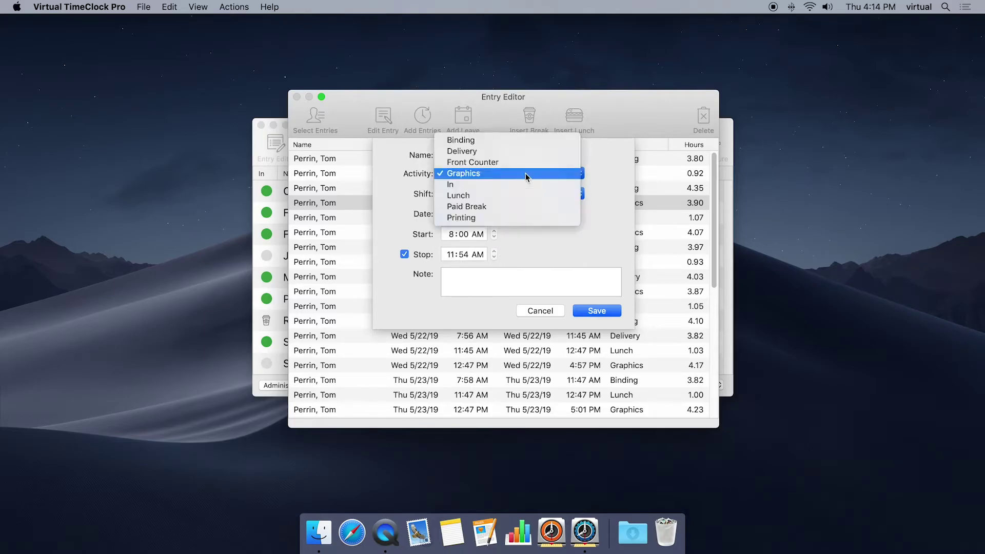
{"action": "left_click", "coordinate": [611, 182]}
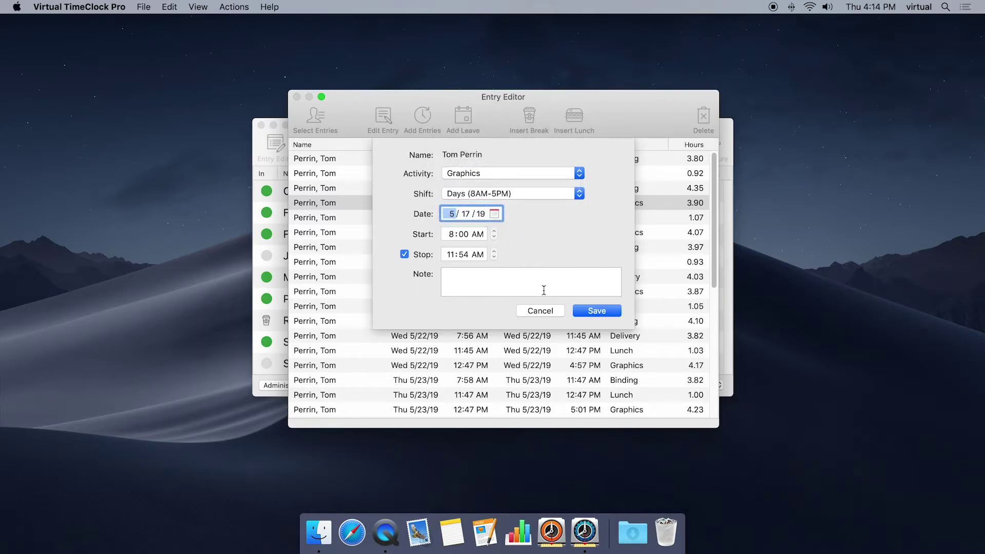
{"action": "left_click", "coordinate": [519, 281]}
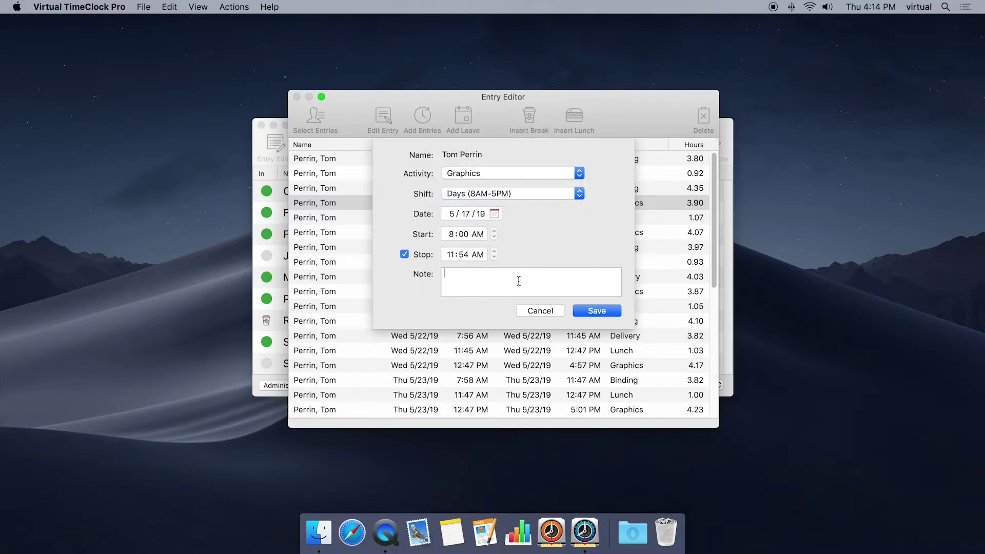
{"action": "left_click", "coordinate": [530, 310]}
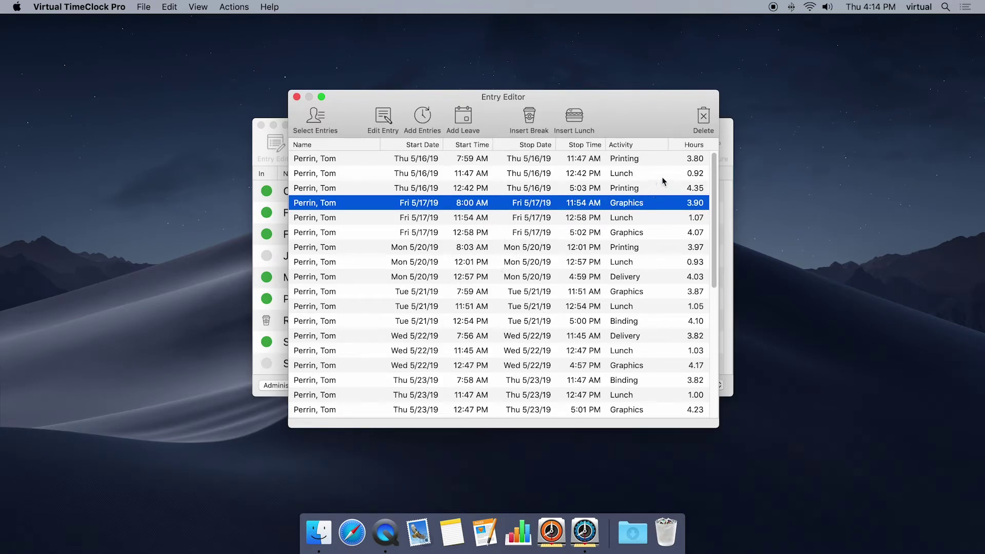
Delete the Thu 5/16/19 7:59 AM Printing entry and select the Fri 5/31/19 Delivery entry
{"action": "left_click", "coordinate": [642, 159]}
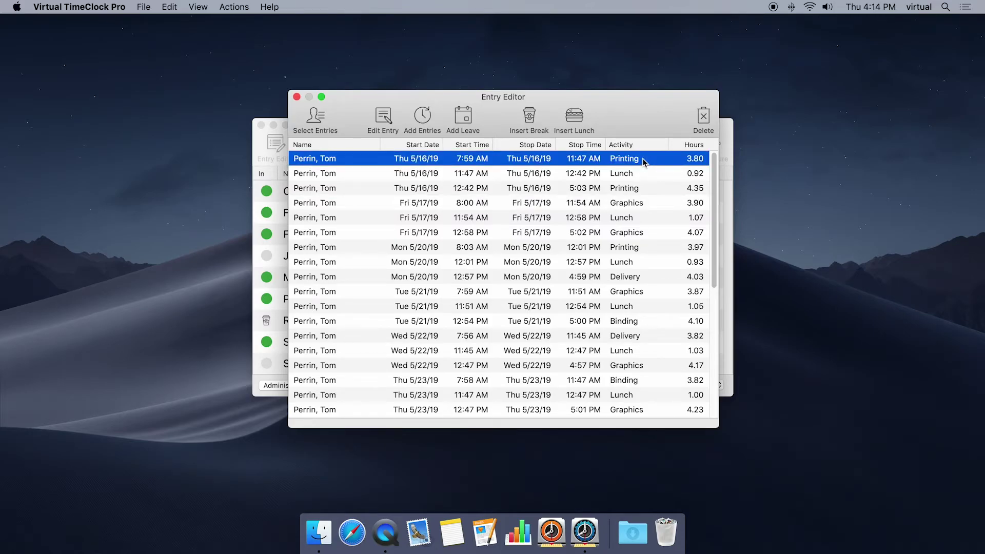
{"action": "left_click", "coordinate": [703, 118]}
{"action": "left_click", "coordinate": [595, 204]}
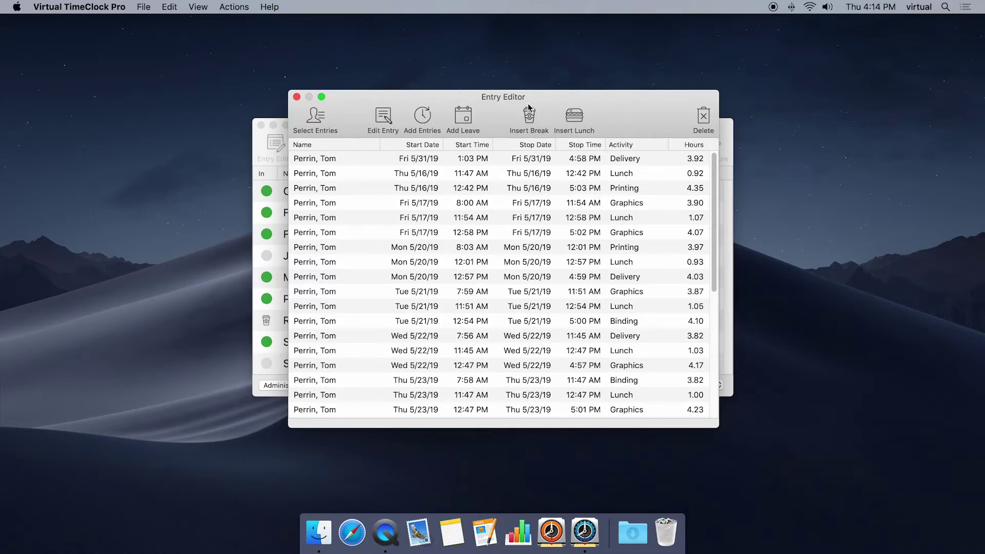
{"action": "left_click", "coordinate": [418, 161]}
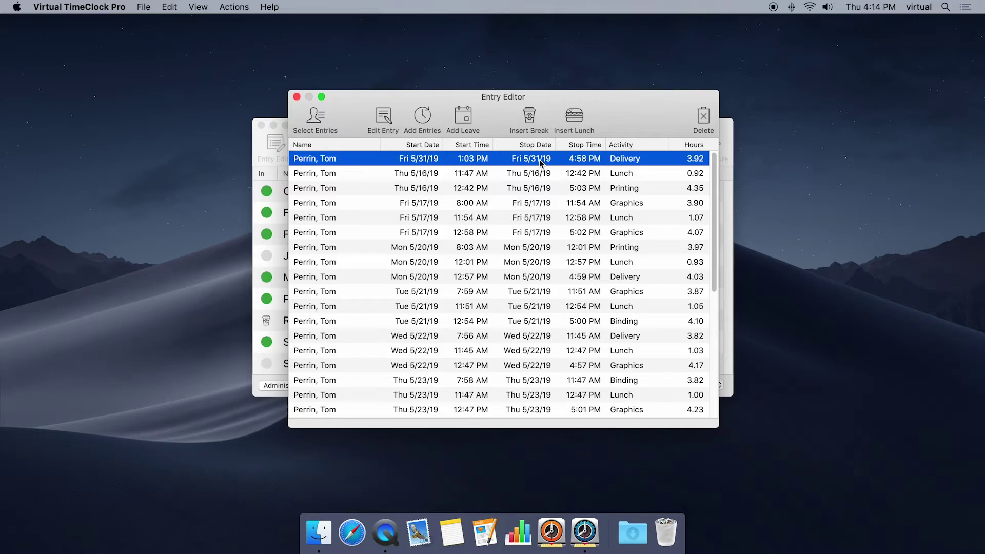
Begin a paid break ending at 10:15, cancel it, and close the Entry Editor
{"action": "left_click", "coordinate": [530, 120]}
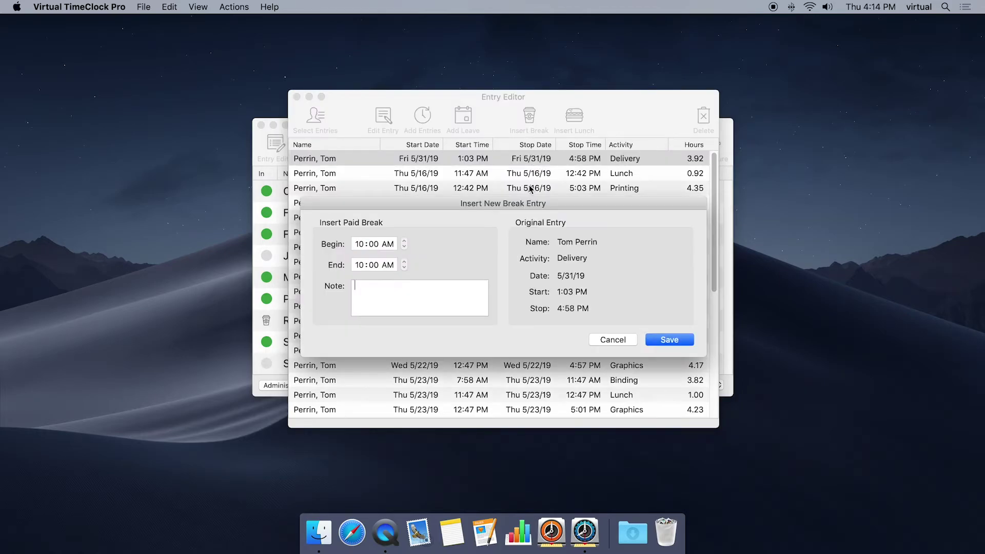
{"action": "left_click", "coordinate": [372, 265]}
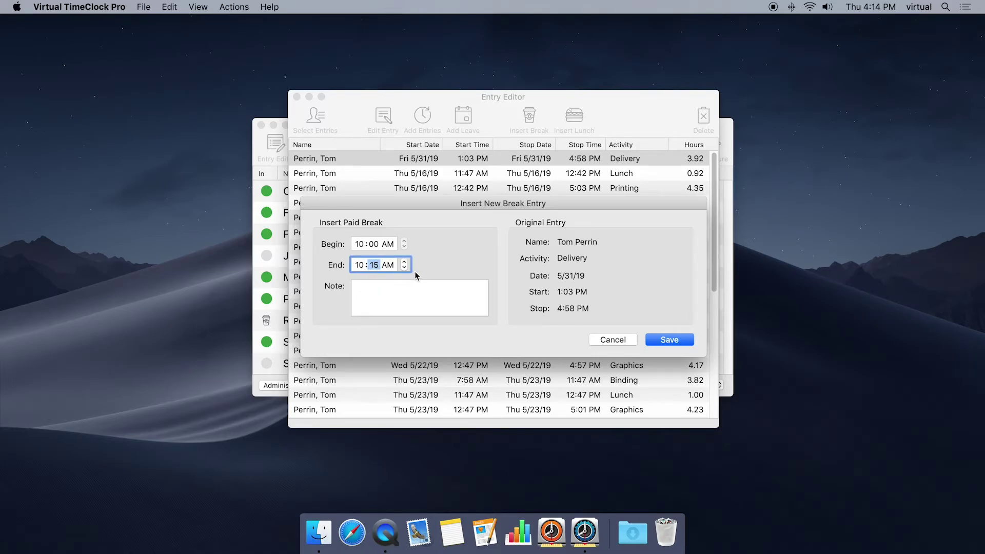
{"action": "left_click", "coordinate": [605, 341]}
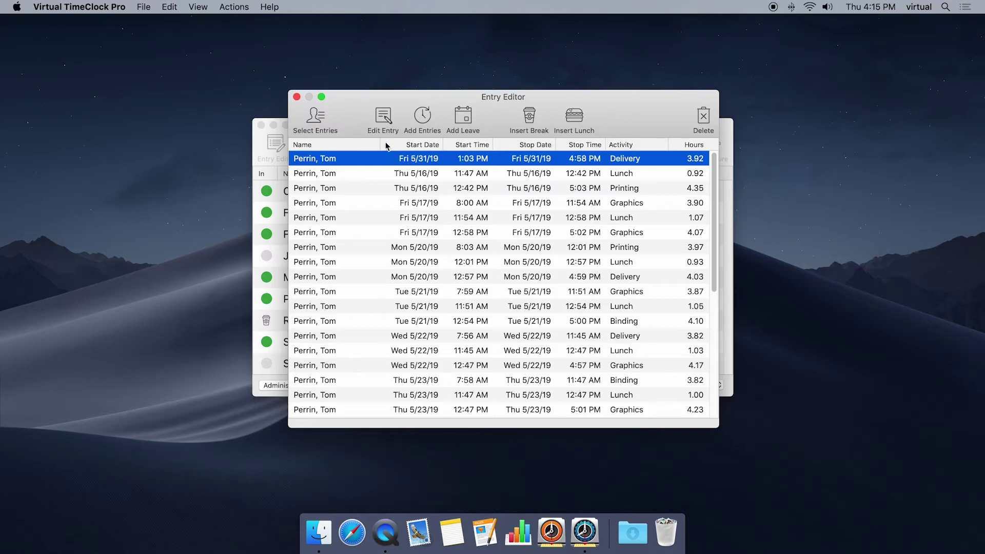
{"action": "left_click", "coordinate": [296, 97]}
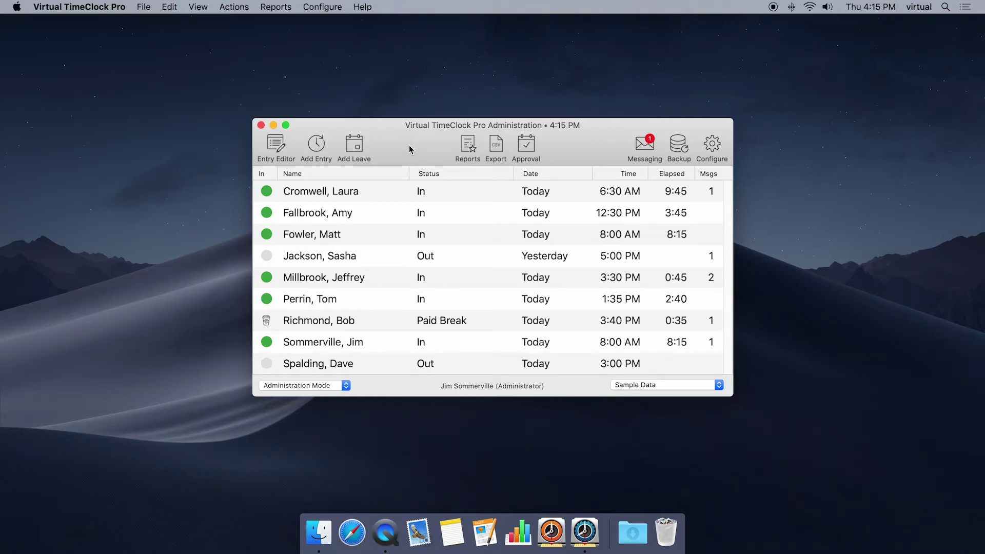
In Display Groups, allow users to edit entries and insert breaks and lunches manually, and apply
{"action": "left_click", "coordinate": [711, 147]}
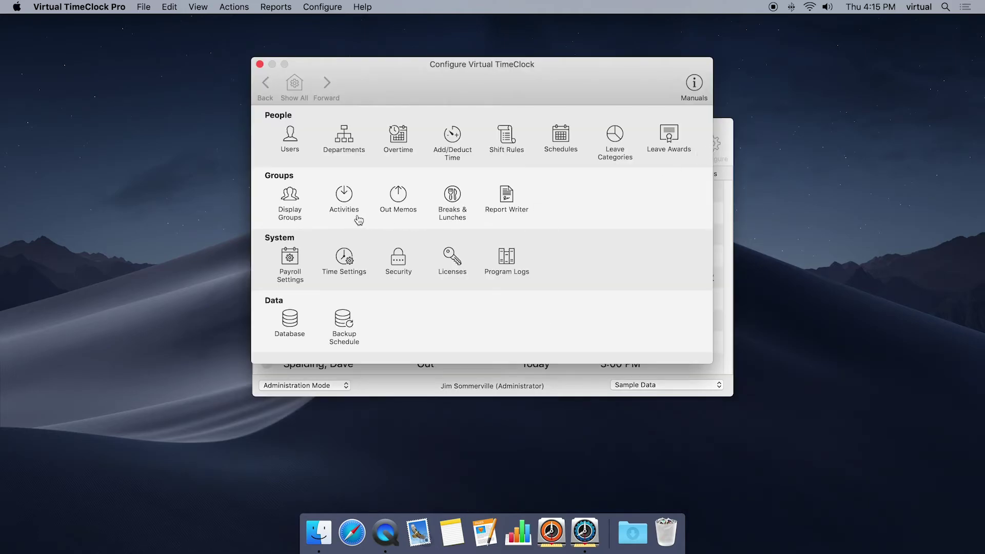
{"action": "left_click", "coordinate": [296, 203]}
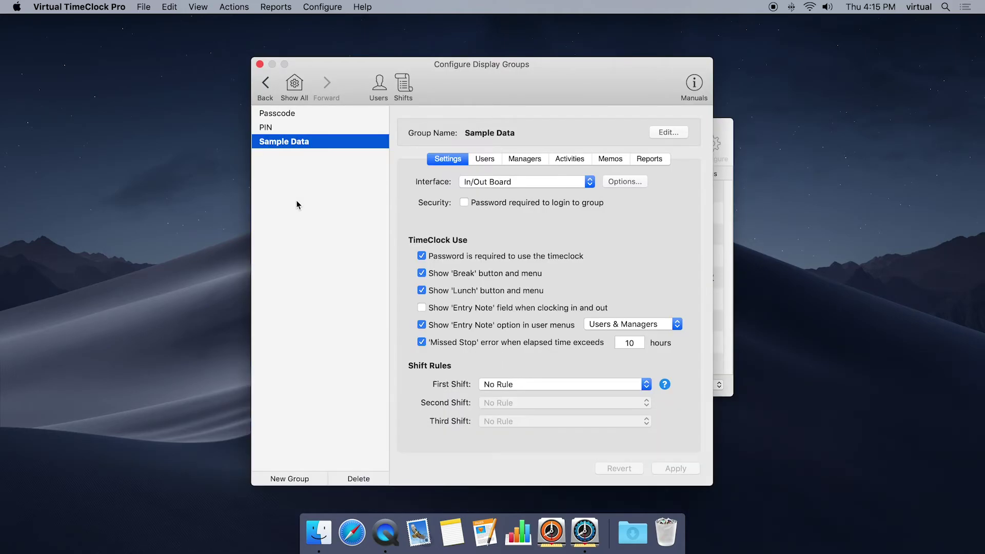
{"action": "left_click", "coordinate": [488, 159]}
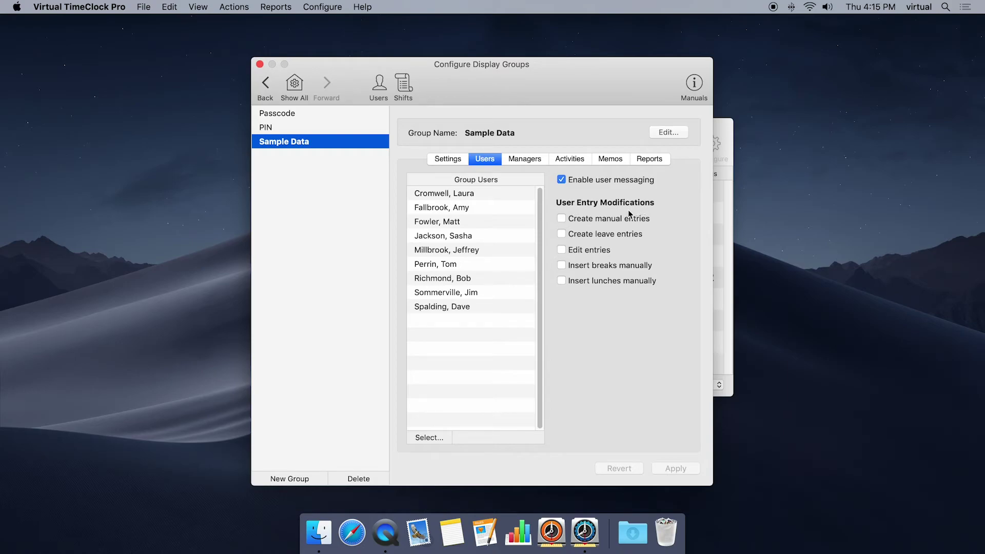
{"action": "left_click", "coordinate": [561, 251]}
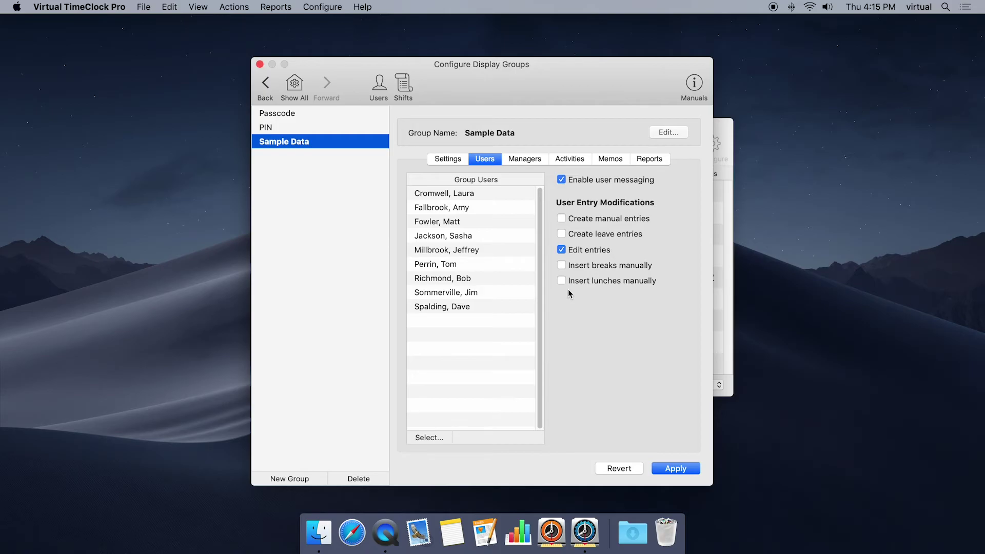
{"action": "left_click", "coordinate": [562, 265]}
{"action": "left_click", "coordinate": [562, 280]}
{"action": "left_click", "coordinate": [663, 464]}
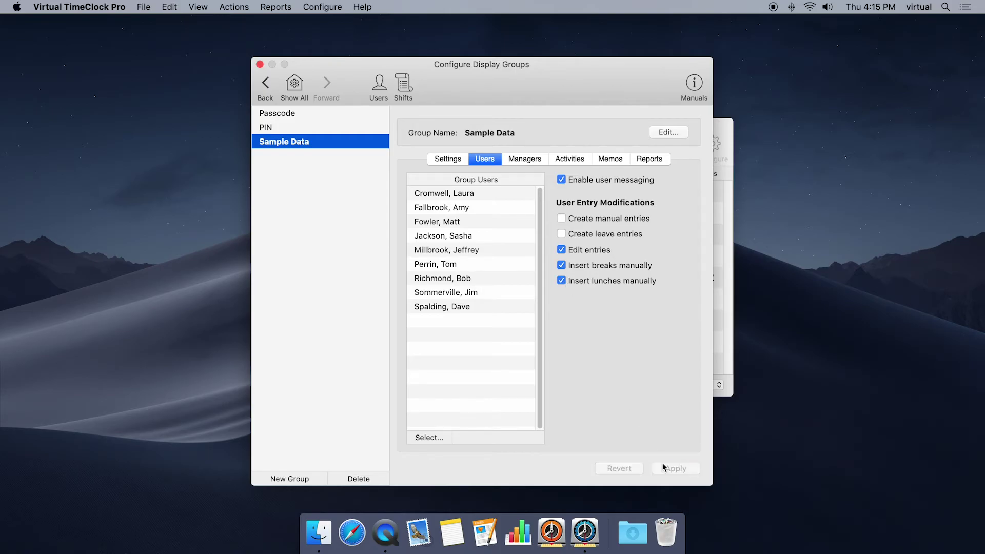
{"action": "left_click", "coordinate": [260, 64]}
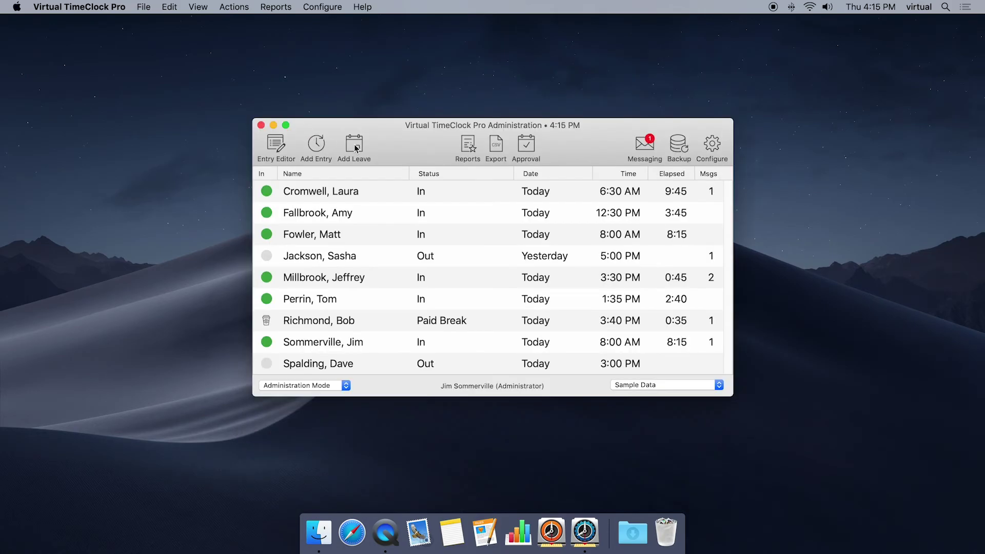
Turn administration mode off from the File menu
{"action": "left_click", "coordinate": [146, 7]}
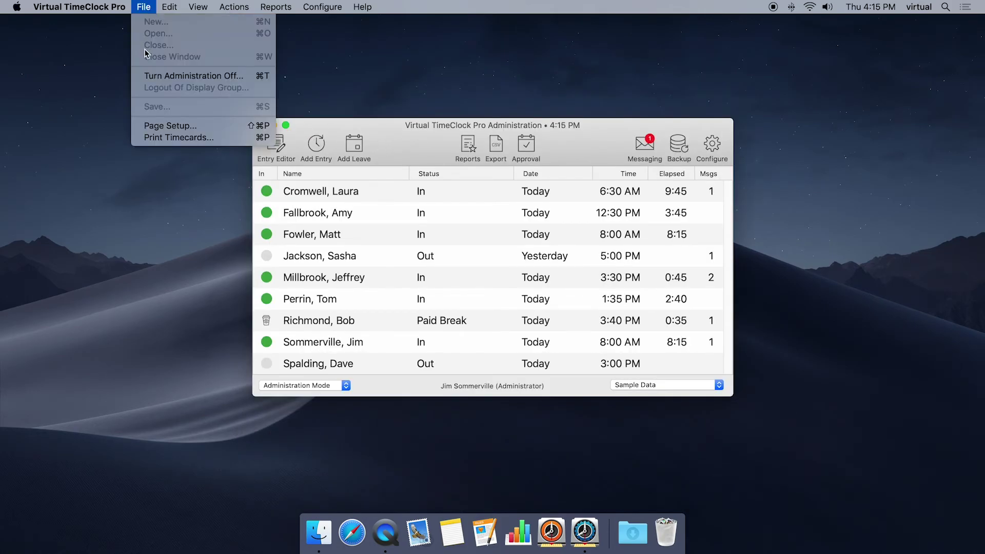
{"action": "left_click", "coordinate": [165, 76]}
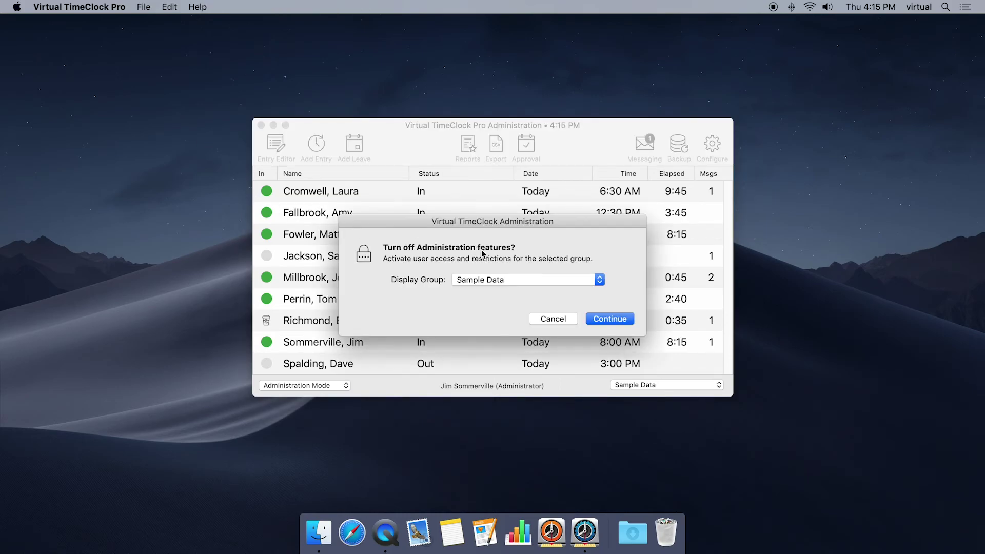
{"action": "left_click", "coordinate": [612, 319]}
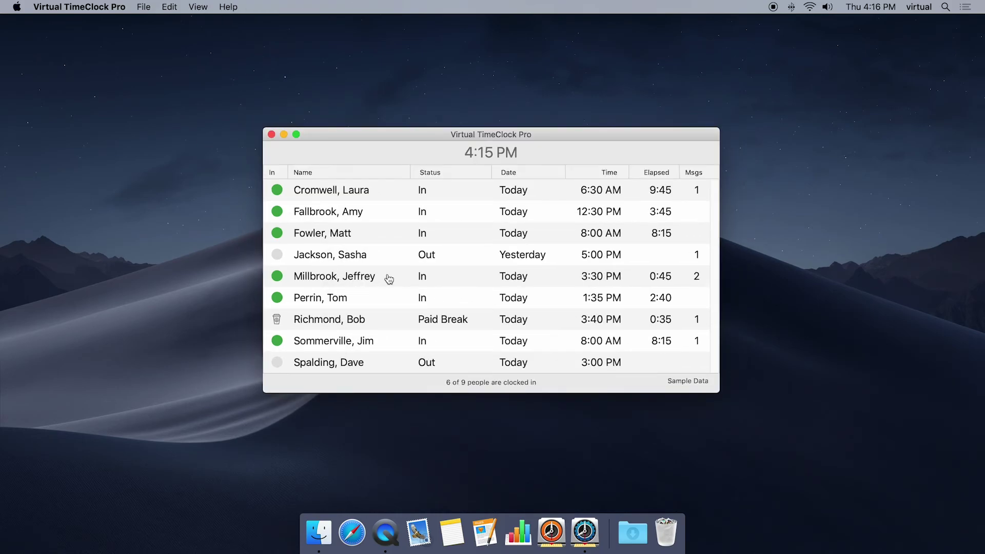
Attempt editing the 3:30 PM employee's current entry with their password, then cancel unchanged
{"action": "right_click", "coordinate": [389, 279]}
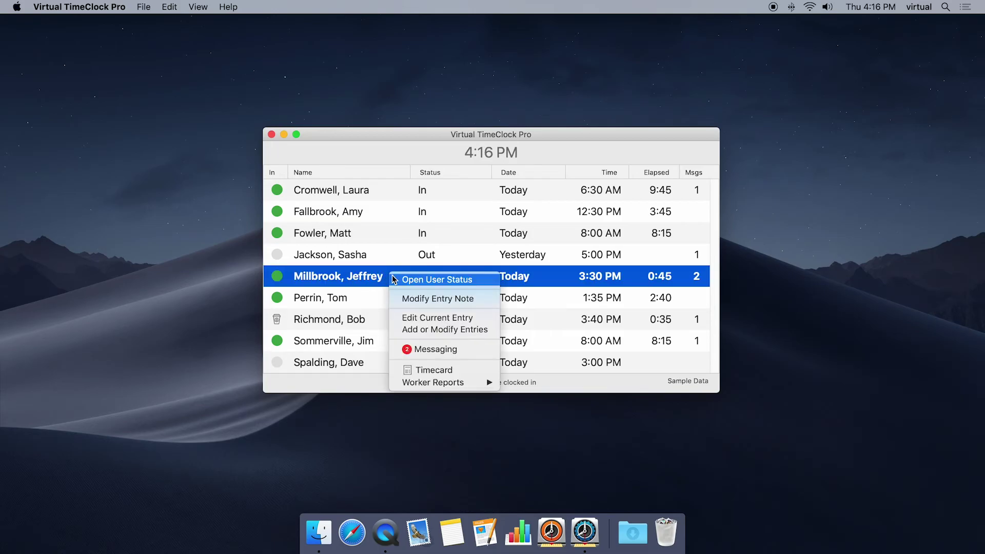
{"action": "left_click", "coordinate": [431, 319]}
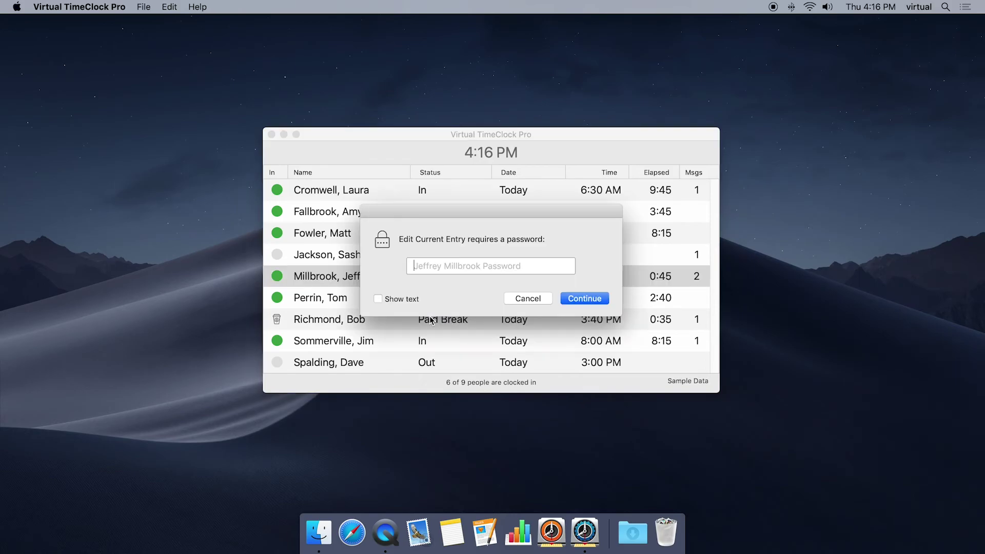
{"action": "type", "text": "1234"}
{"action": "key", "text": "Return"}
{"action": "type", "text": "•••••••"}
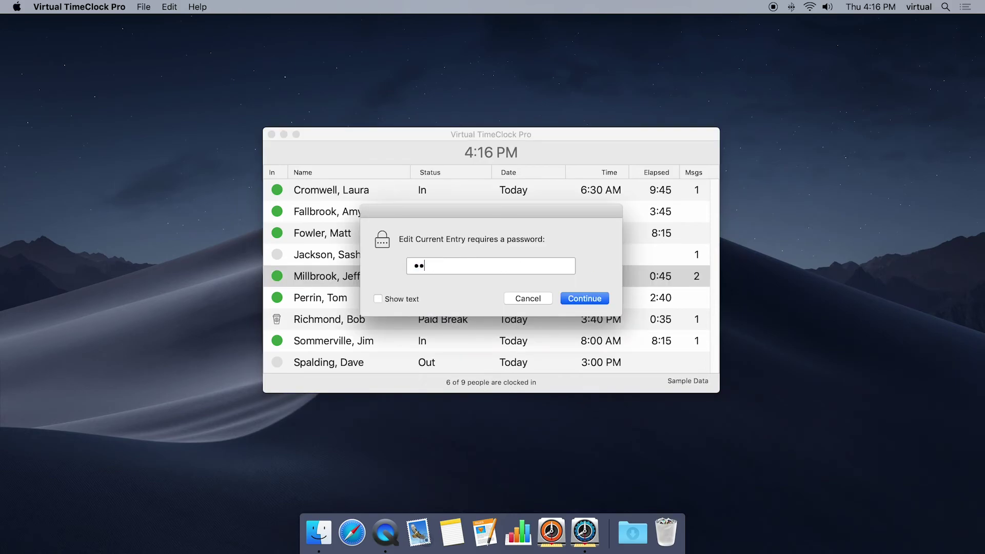
{"action": "key", "text": "Return"}
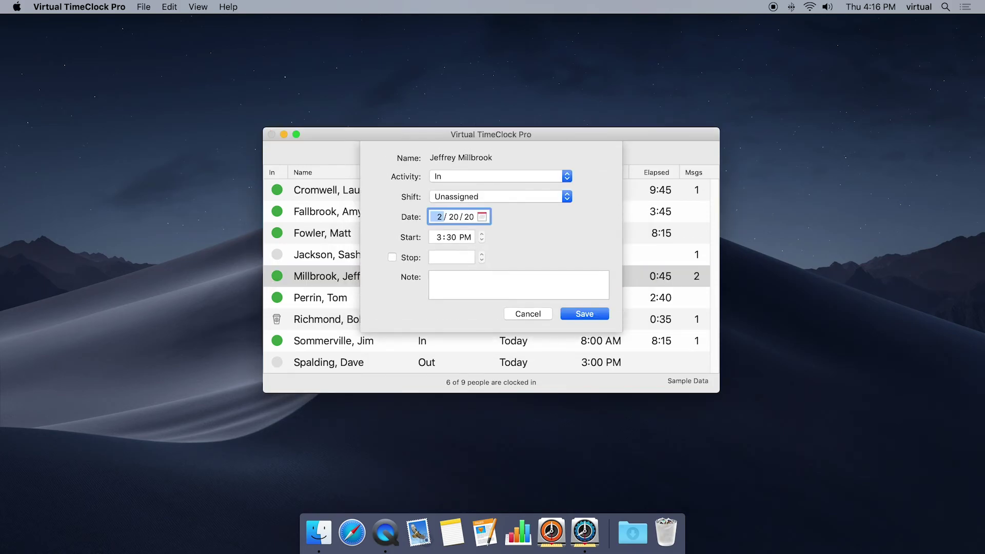
{"action": "left_click", "coordinate": [522, 315]}
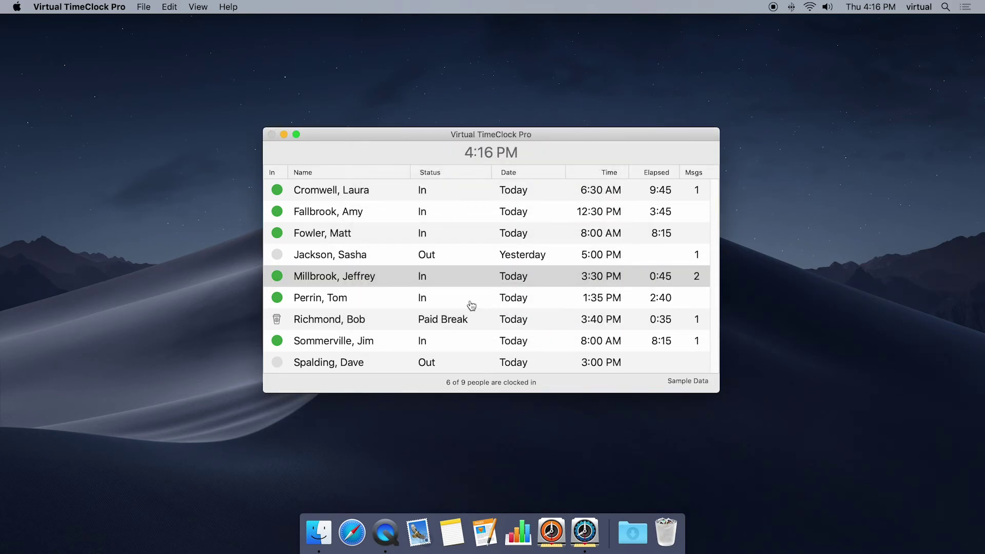
{"action": "right_click", "coordinate": [398, 279]}
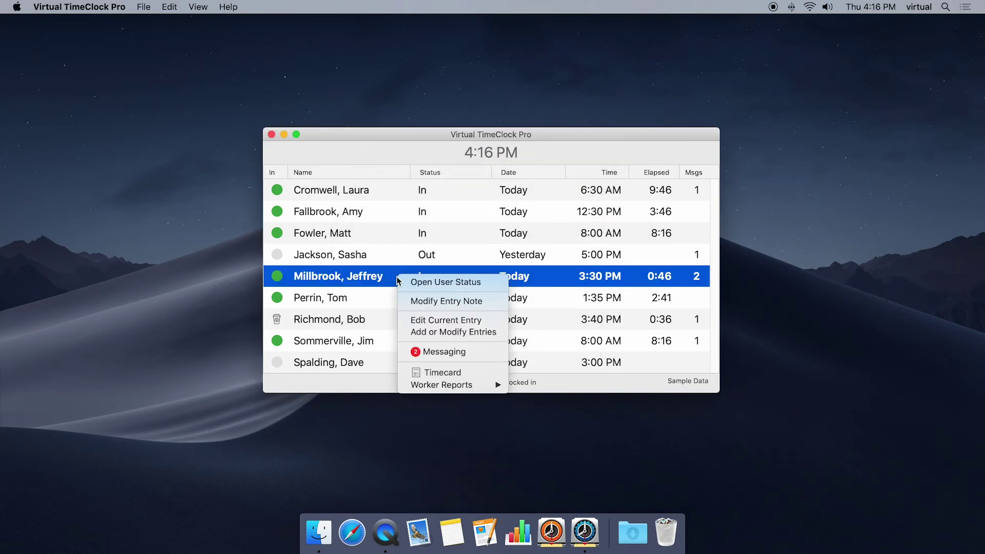
{"action": "left_click", "coordinate": [438, 334]}
{"action": "type", "text": "••••••••"}
{"action": "key", "text": "Return"}
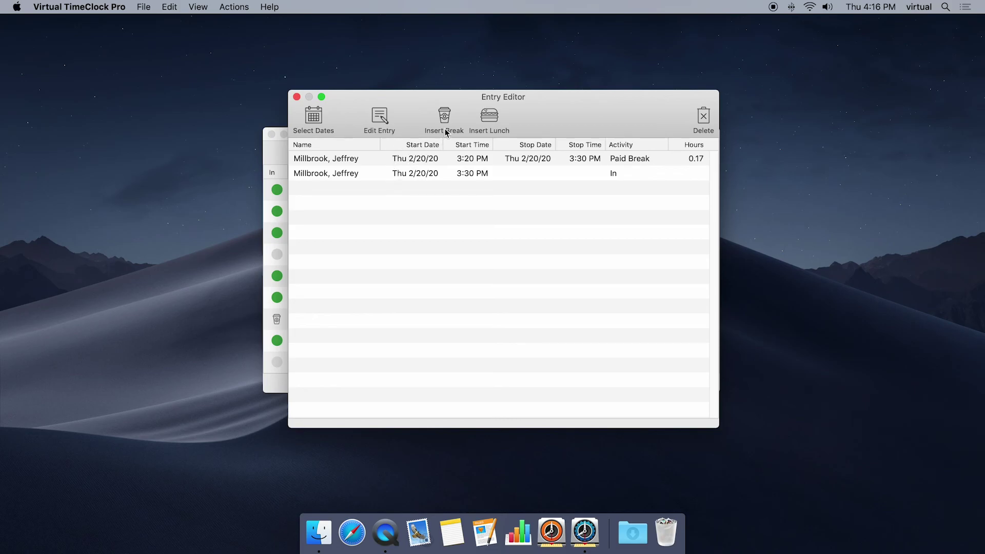
{"action": "left_click", "coordinate": [432, 174]}
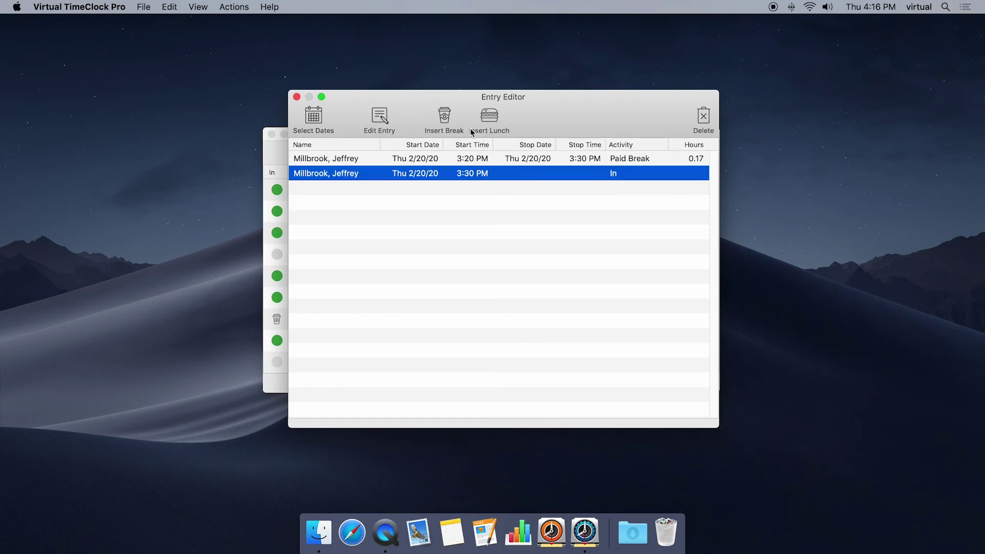
{"action": "left_click", "coordinate": [296, 96]}
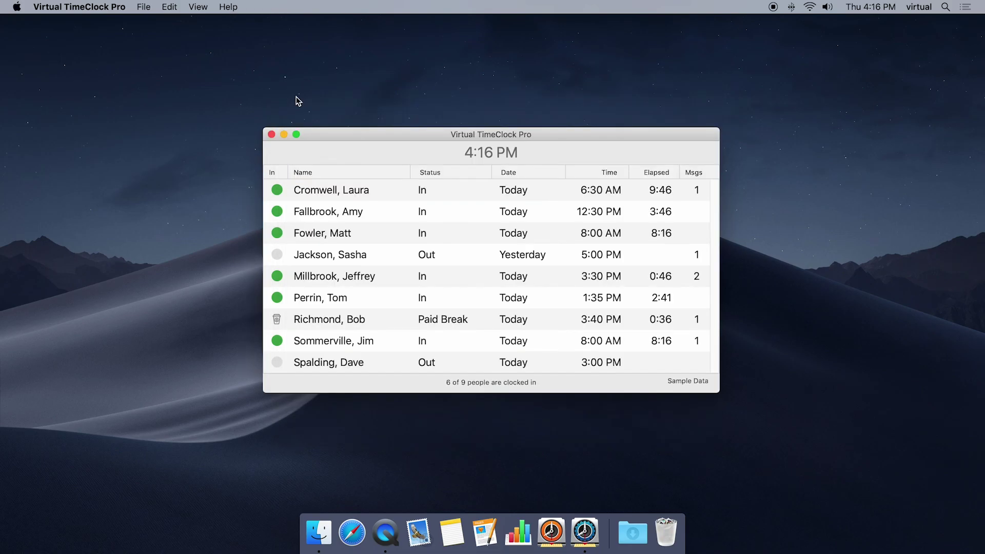